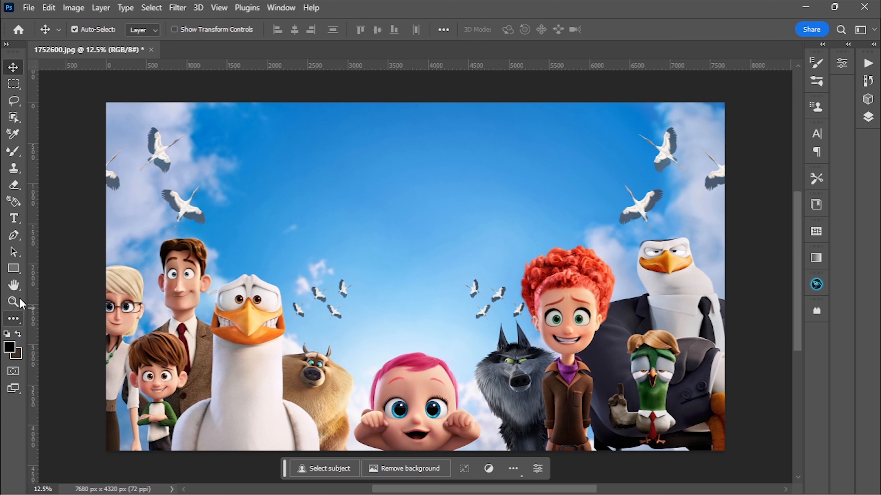
Step: Paint over the three large storks and the flock of small birds in the image's left half with the Remove tool
{"action": "left_click", "coordinate": [16, 322]}
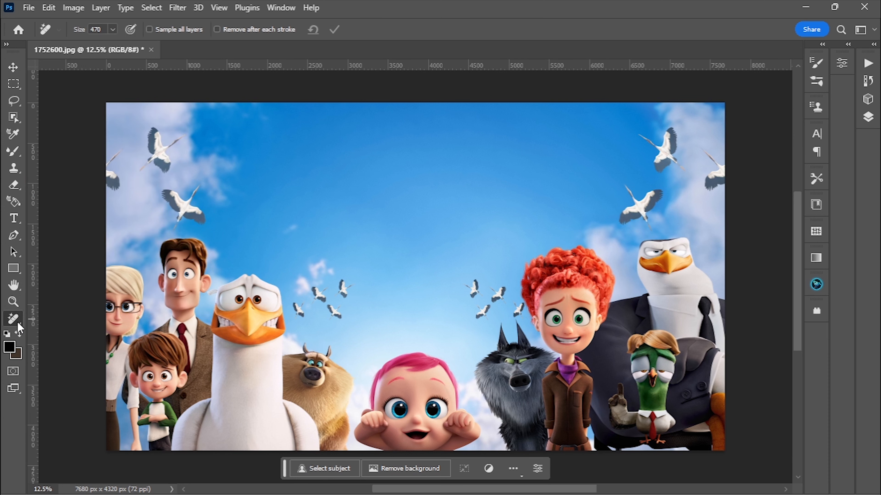
{"action": "left_click", "coordinate": [19, 329]}
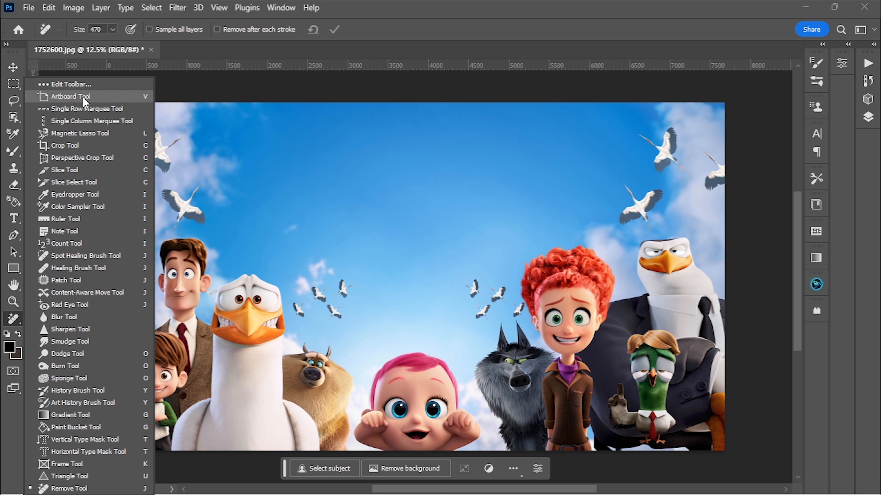
{"action": "mouse_move", "coordinate": [69, 480]}
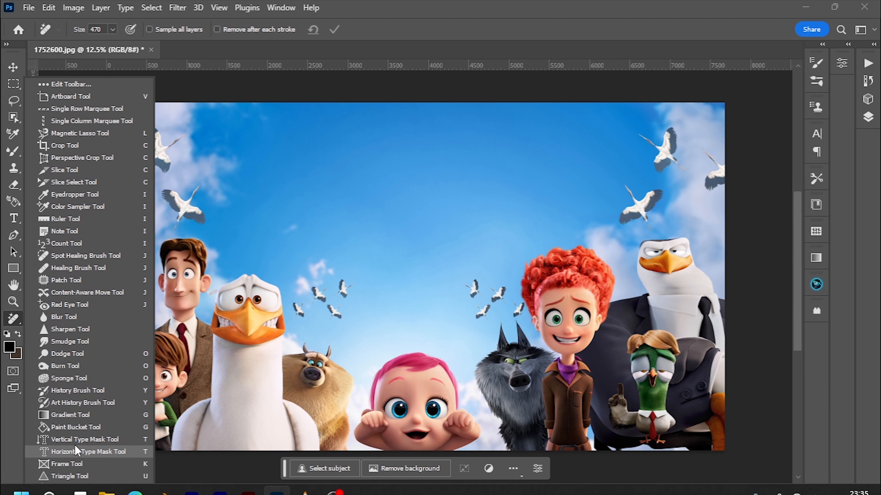
{"action": "left_click", "coordinate": [66, 489]}
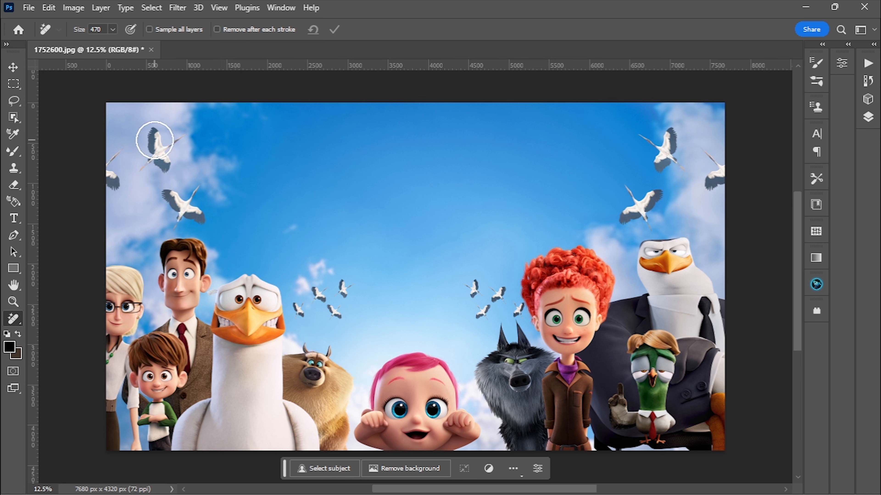
{"action": "mouse_move", "coordinate": [155, 140]}
{"action": "left_mouse_down"}
{"action": "mouse_move", "coordinate": [175, 142]}
{"action": "mouse_move", "coordinate": [156, 154]}
{"action": "mouse_move", "coordinate": [161, 168]}
{"action": "mouse_move", "coordinate": [114, 163]}
{"action": "mouse_move", "coordinate": [112, 176]}
{"action": "mouse_move", "coordinate": [123, 151]}
{"action": "left_mouse_up"}
{"action": "mouse_move", "coordinate": [173, 198]}
{"action": "left_mouse_down"}
{"action": "mouse_move", "coordinate": [189, 196]}
{"action": "mouse_move", "coordinate": [181, 203]}
{"action": "mouse_move", "coordinate": [208, 219]}
{"action": "left_mouse_up"}
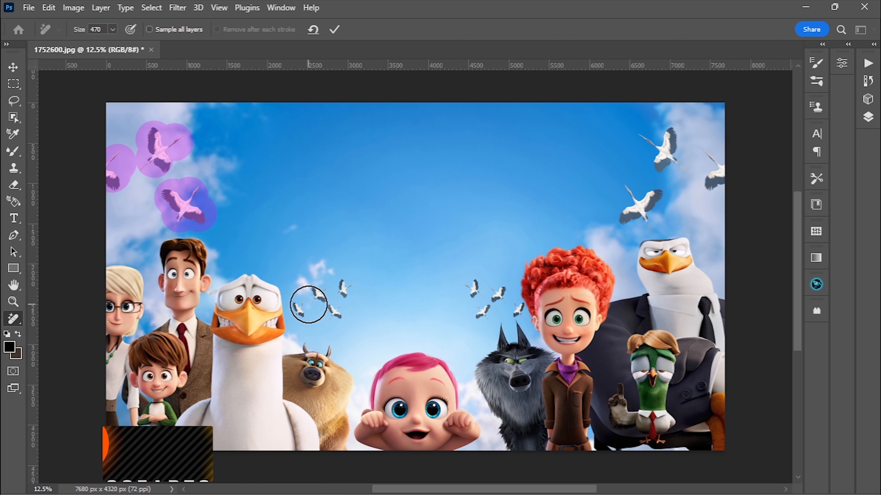
{"action": "mouse_move", "coordinate": [308, 305]}
{"action": "left_mouse_down"}
{"action": "mouse_move", "coordinate": [336, 293]}
{"action": "mouse_move", "coordinate": [331, 304]}
{"action": "mouse_move", "coordinate": [317, 292]}
{"action": "mouse_move", "coordinate": [329, 301]}
{"action": "left_mouse_up"}
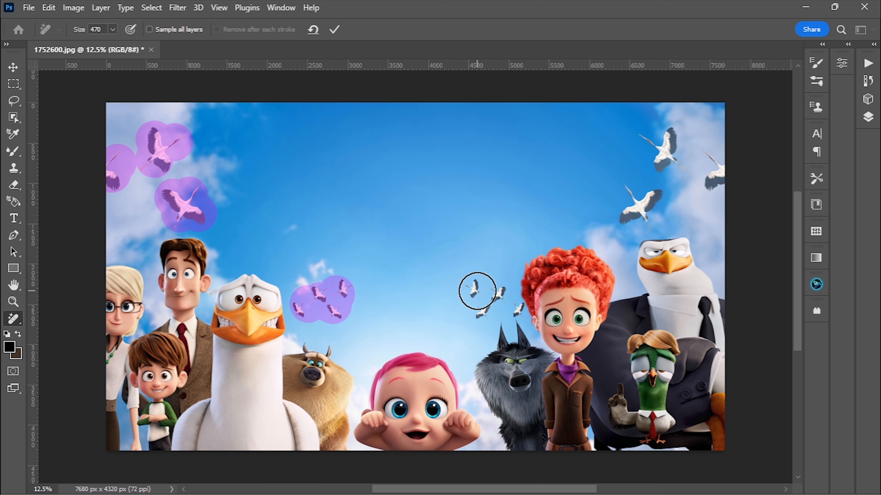
Step: Mark the small flock beside the red-haired woman for removal, covering the bird nearest her hair with brush size 83
{"action": "left_click_drag", "start_coordinate": [477, 291], "coordinate": [496, 301]}
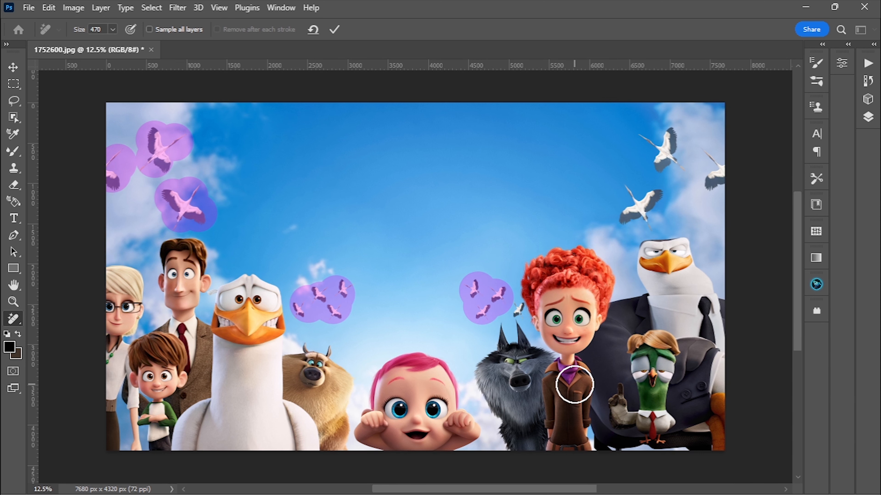
{"action": "key", "text": "ctrl+plus"}
{"action": "key", "text": "ctrl+plus"}
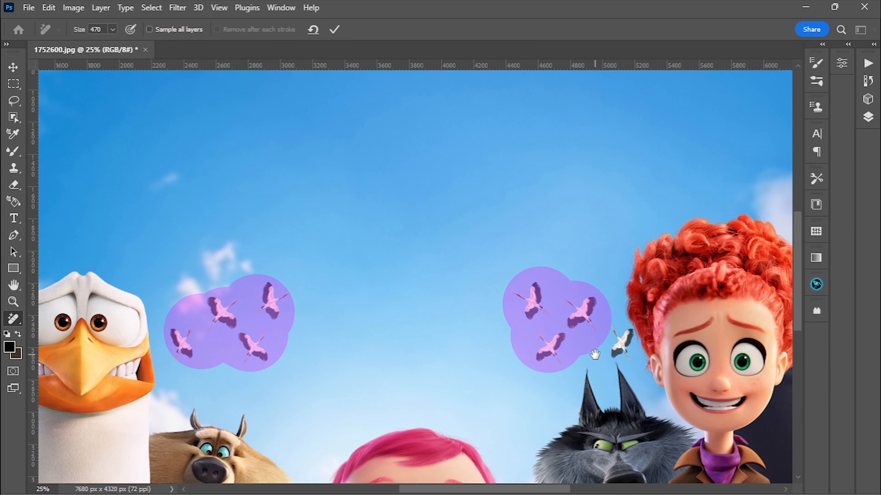
{"action": "left_click_drag", "start_coordinate": [542, 346], "coordinate": [421, 356]}
{"action": "left_click", "coordinate": [113, 29]}
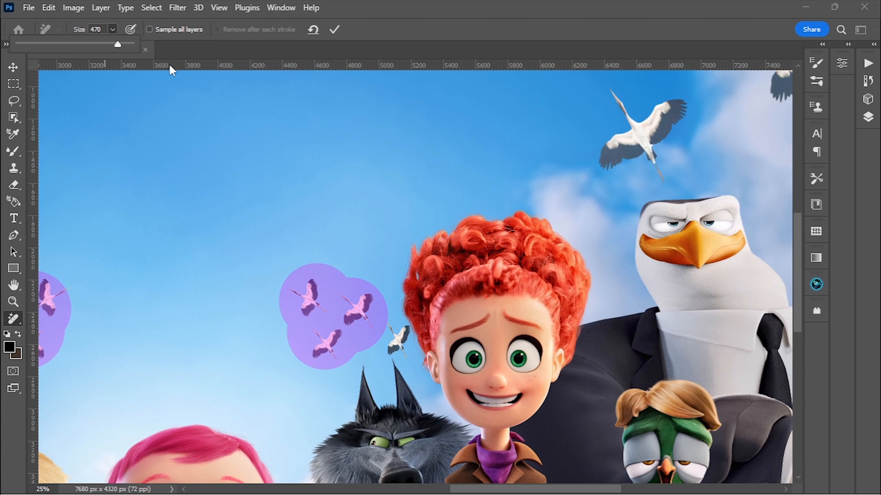
{"action": "left_click_drag", "start_coordinate": [118, 45], "coordinate": [65, 43]}
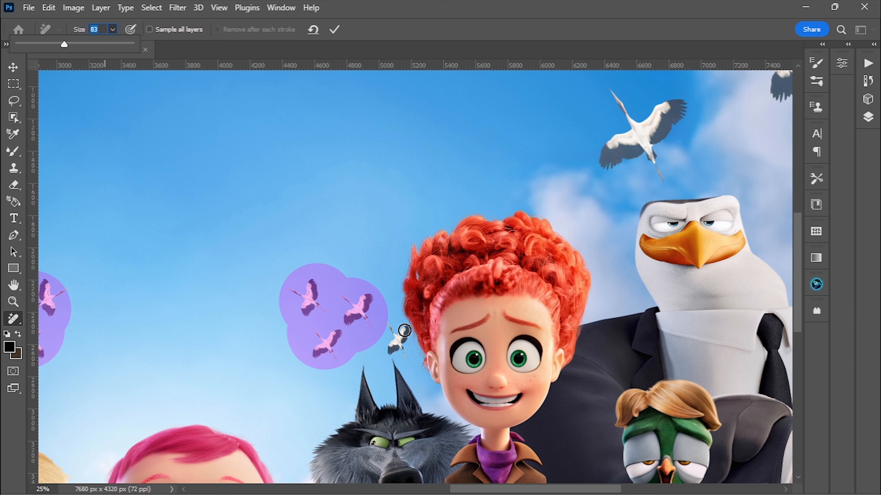
{"action": "mouse_move", "coordinate": [404, 331]}
{"action": "left_mouse_down"}
{"action": "mouse_move", "coordinate": [393, 333]}
{"action": "mouse_move", "coordinate": [391, 348]}
{"action": "mouse_move", "coordinate": [401, 351]}
{"action": "mouse_move", "coordinate": [395, 334]}
{"action": "mouse_move", "coordinate": [405, 356]}
{"action": "left_mouse_up"}
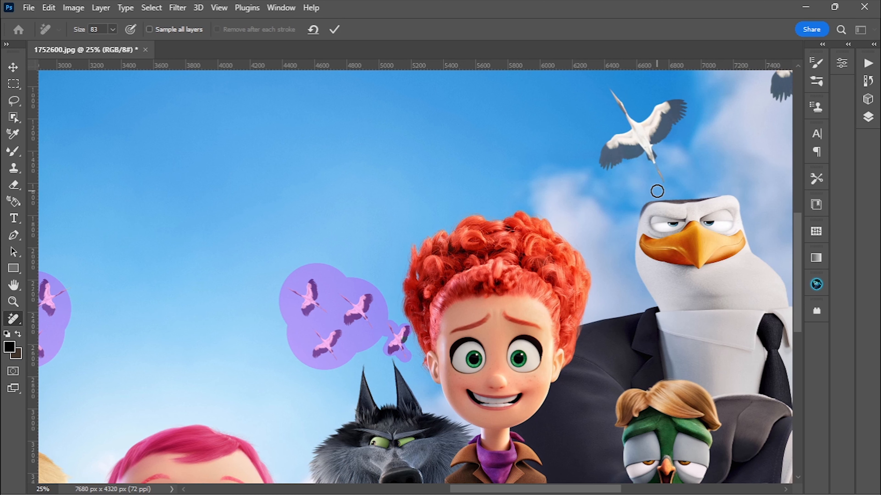
Step: Set the brush size to 180 and paint over the three large storks in the upper-right sky
{"action": "left_click_drag", "start_coordinate": [654, 191], "coordinate": [436, 390]}
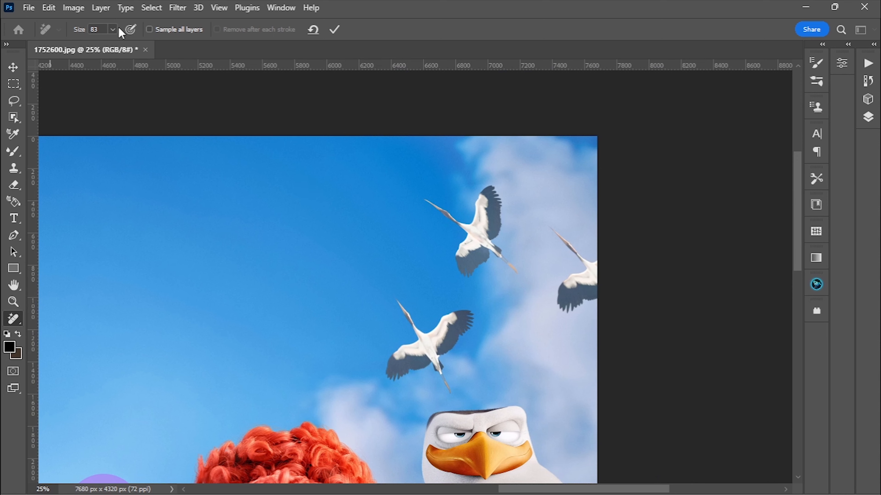
{"action": "left_click", "coordinate": [113, 29]}
{"action": "left_click_drag", "start_coordinate": [111, 44], "coordinate": [146, 44]}
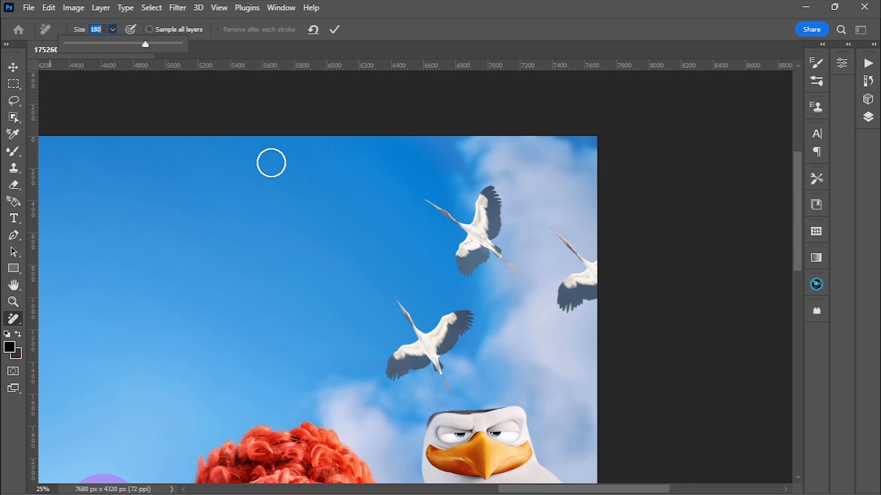
{"action": "left_click_drag", "start_coordinate": [398, 307], "coordinate": [408, 326]}
{"action": "left_click", "coordinate": [391, 373]}
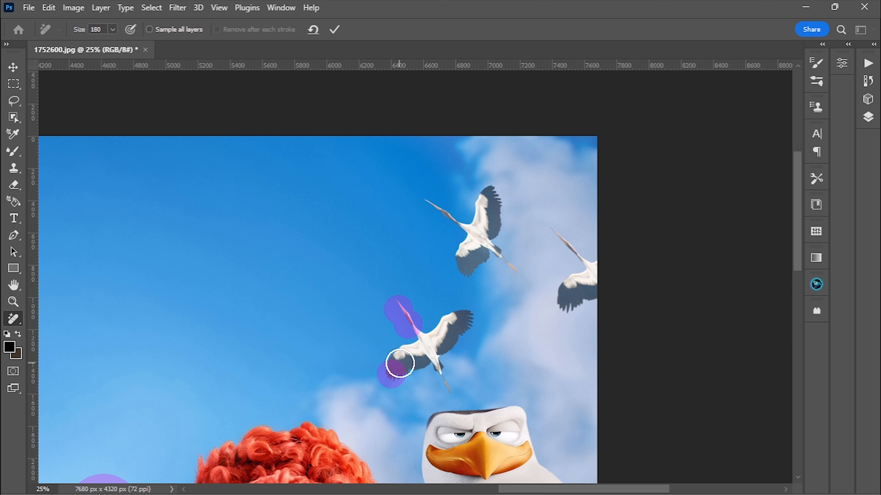
{"action": "mouse_move", "coordinate": [400, 364]}
{"action": "left_mouse_down"}
{"action": "mouse_move", "coordinate": [434, 363]}
{"action": "mouse_move", "coordinate": [445, 386]}
{"action": "mouse_move", "coordinate": [440, 356]}
{"action": "mouse_move", "coordinate": [415, 338]}
{"action": "mouse_move", "coordinate": [443, 337]}
{"action": "mouse_move", "coordinate": [466, 321]}
{"action": "mouse_move", "coordinate": [441, 339]}
{"action": "mouse_move", "coordinate": [434, 349]}
{"action": "left_mouse_up"}
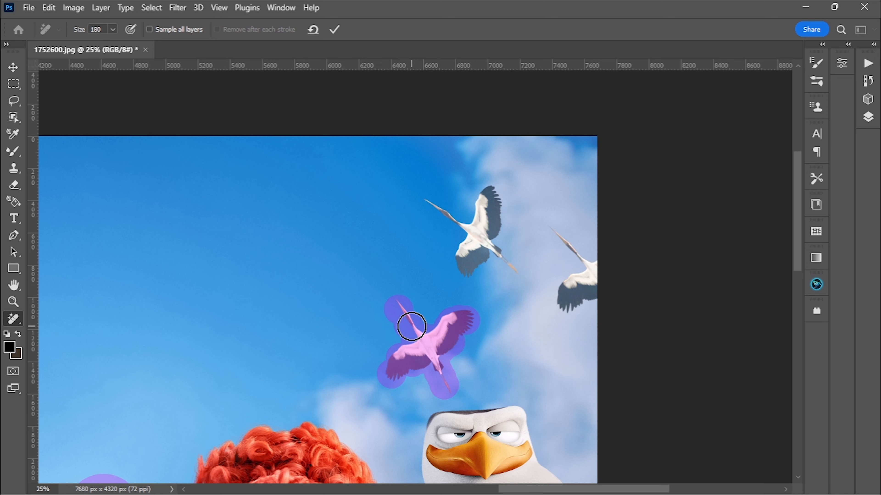
{"action": "mouse_move", "coordinate": [432, 203]}
{"action": "left_mouse_down"}
{"action": "mouse_move", "coordinate": [461, 212]}
{"action": "mouse_move", "coordinate": [470, 266]}
{"action": "mouse_move", "coordinate": [481, 243]}
{"action": "mouse_move", "coordinate": [512, 269]}
{"action": "mouse_move", "coordinate": [482, 251]}
{"action": "mouse_move", "coordinate": [488, 195]}
{"action": "mouse_move", "coordinate": [493, 230]}
{"action": "mouse_move", "coordinate": [489, 239]}
{"action": "mouse_move", "coordinate": [479, 208]}
{"action": "mouse_move", "coordinate": [487, 193]}
{"action": "mouse_move", "coordinate": [492, 203]}
{"action": "left_mouse_up"}
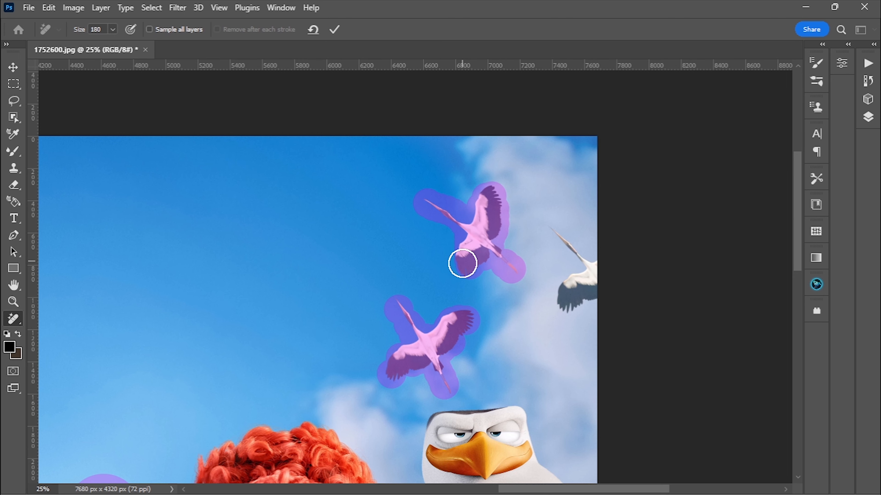
{"action": "mouse_move", "coordinate": [553, 228]}
{"action": "left_mouse_down"}
{"action": "mouse_move", "coordinate": [595, 274]}
{"action": "mouse_move", "coordinate": [582, 272]}
{"action": "mouse_move", "coordinate": [564, 298]}
{"action": "mouse_move", "coordinate": [590, 295]}
{"action": "mouse_move", "coordinate": [582, 264]}
{"action": "mouse_move", "coordinate": [571, 312]}
{"action": "mouse_move", "coordinate": [649, 359]}
{"action": "left_mouse_up"}
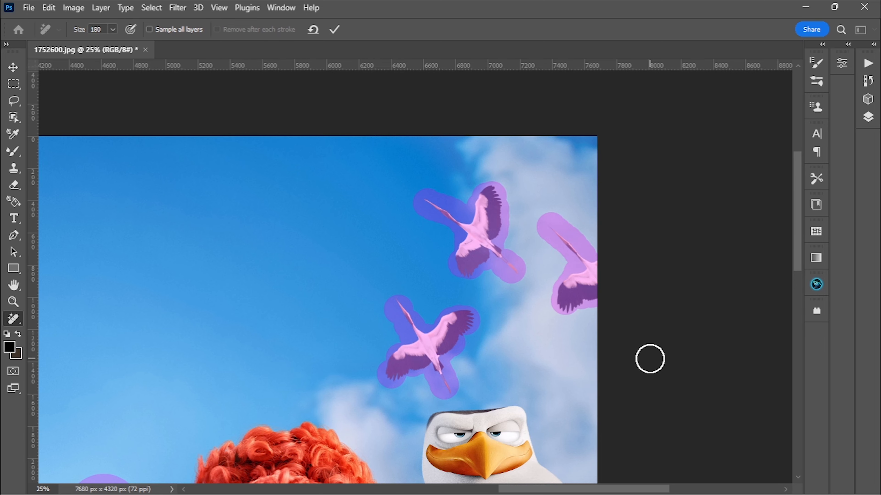
Step: Apply the removal of all marked birds and remove the leftover bird fragment beside the red-haired woman's hair
{"action": "key", "text": "ctrl+minus"}
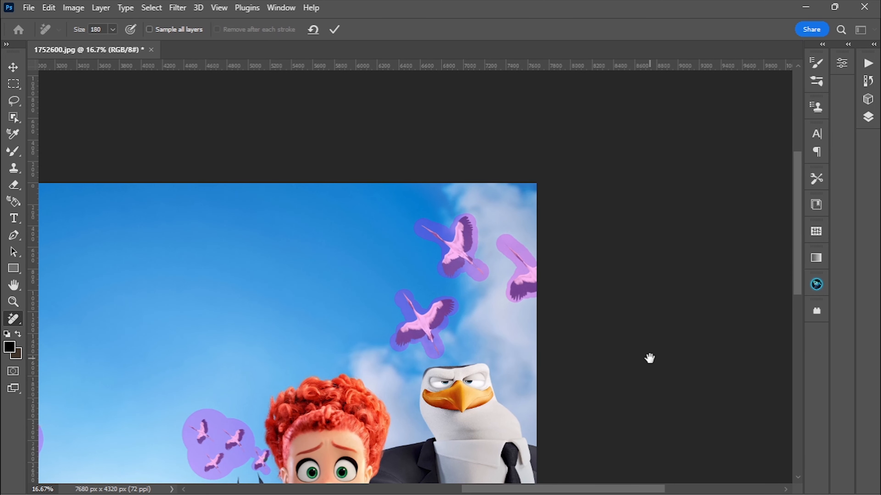
{"action": "mouse_move", "coordinate": [370, 343]}
{"action": "left_mouse_down"}
{"action": "mouse_move", "coordinate": [498, 282]}
{"action": "mouse_move", "coordinate": [577, 269]}
{"action": "mouse_move", "coordinate": [604, 252]}
{"action": "left_mouse_up"}
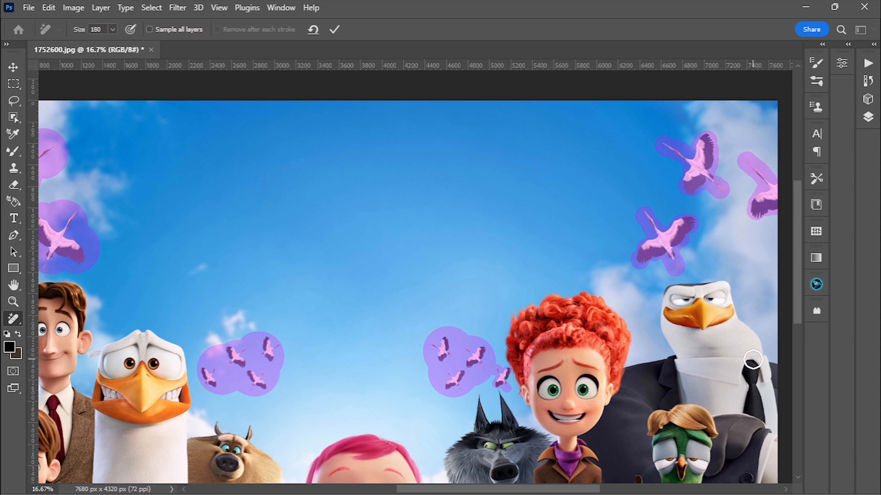
{"action": "key", "text": "ctrl+minus"}
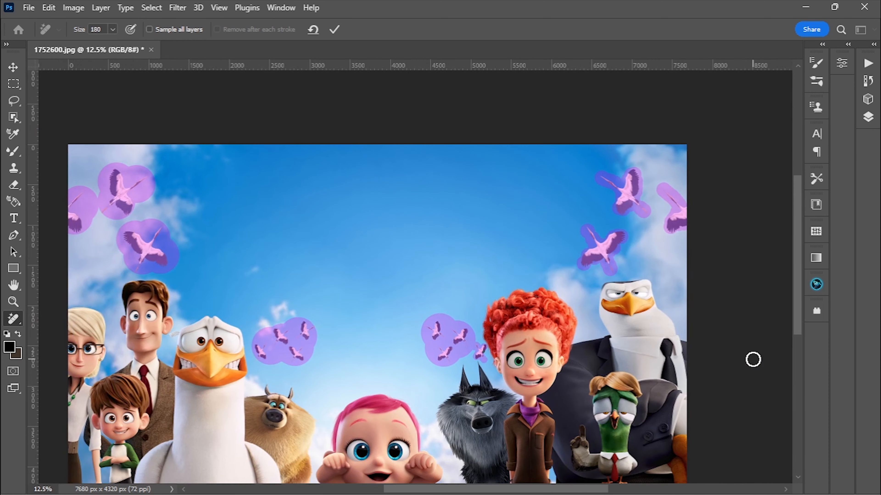
{"action": "left_click_drag", "start_coordinate": [377, 293], "coordinate": [410, 260]}
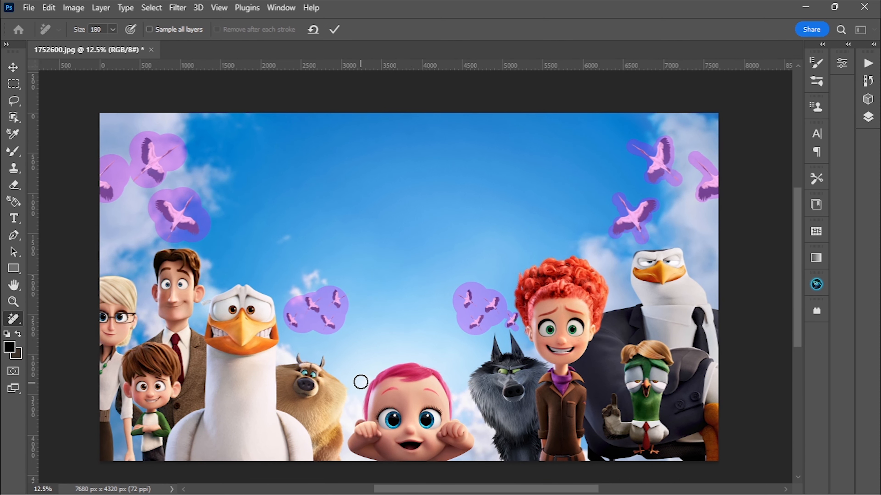
{"action": "left_click", "coordinate": [334, 30]}
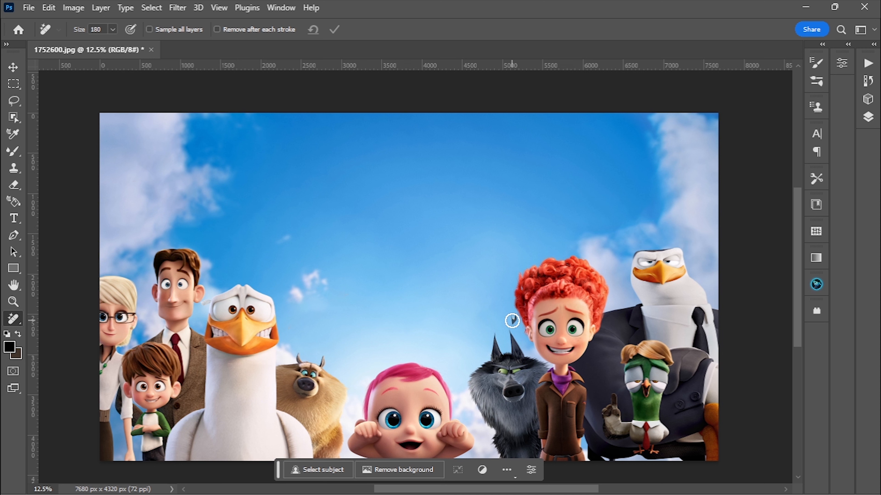
{"action": "left_click", "coordinate": [512, 320]}
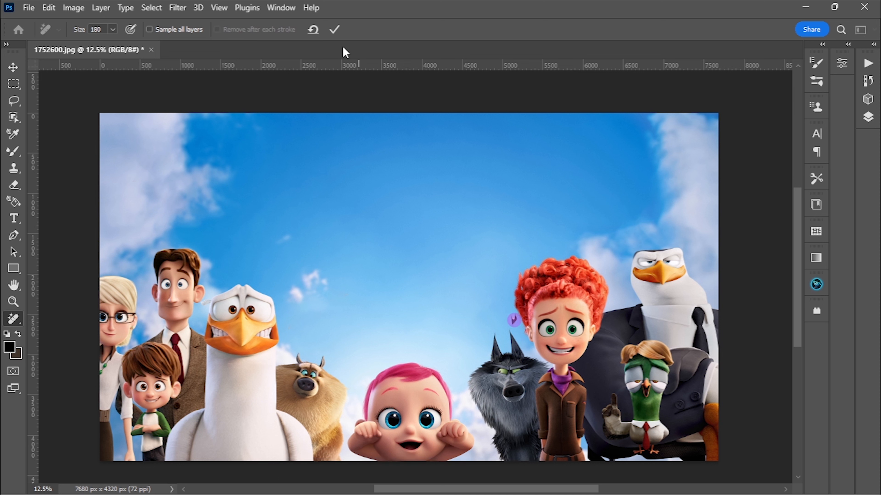
{"action": "left_click", "coordinate": [334, 30]}
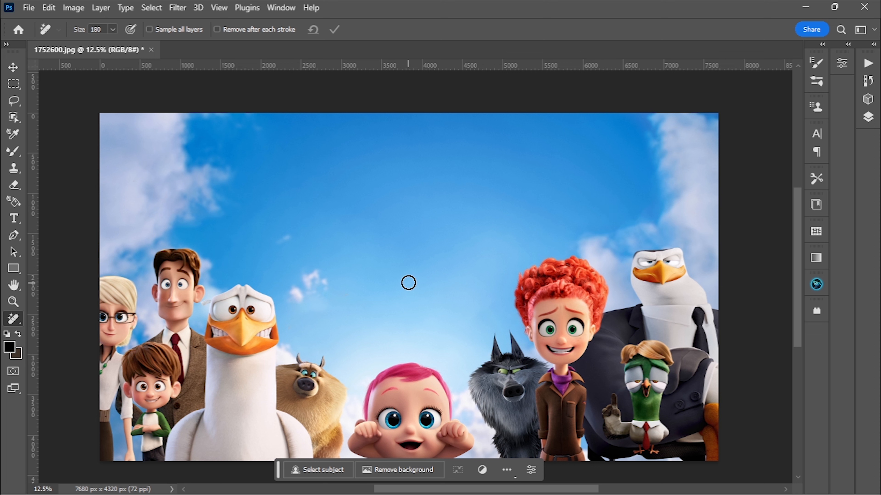
{"action": "left_click", "coordinate": [13, 67]}
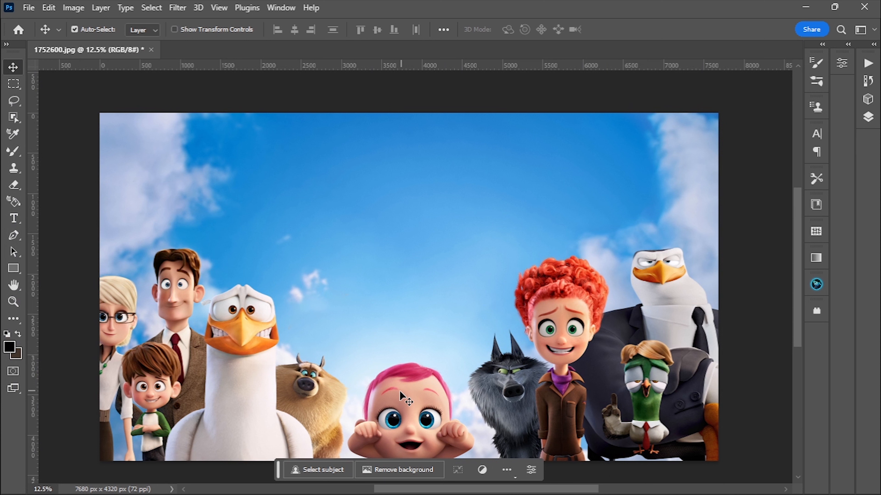
{"action": "mouse_move", "coordinate": [399, 391]}
{"action": "left_mouse_down"}
{"action": "mouse_move", "coordinate": [388, 403]}
{"action": "mouse_move", "coordinate": [389, 391]}
{"action": "left_mouse_up"}
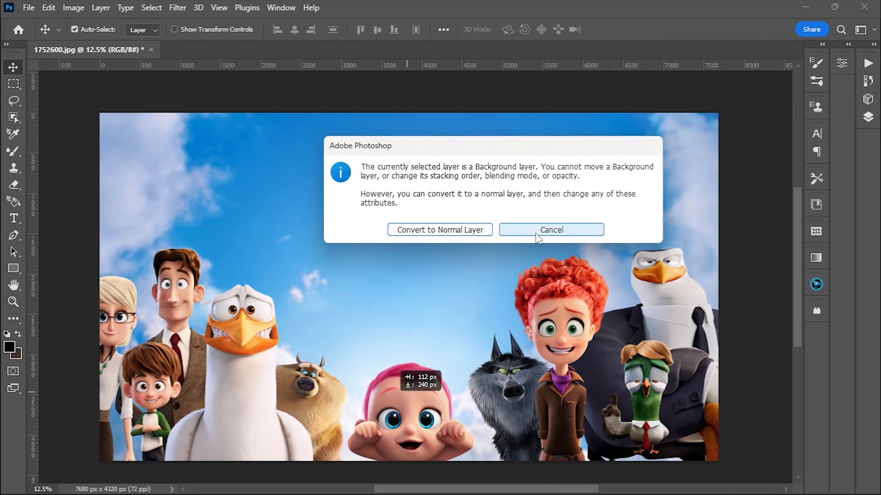
{"action": "left_click", "coordinate": [572, 230]}
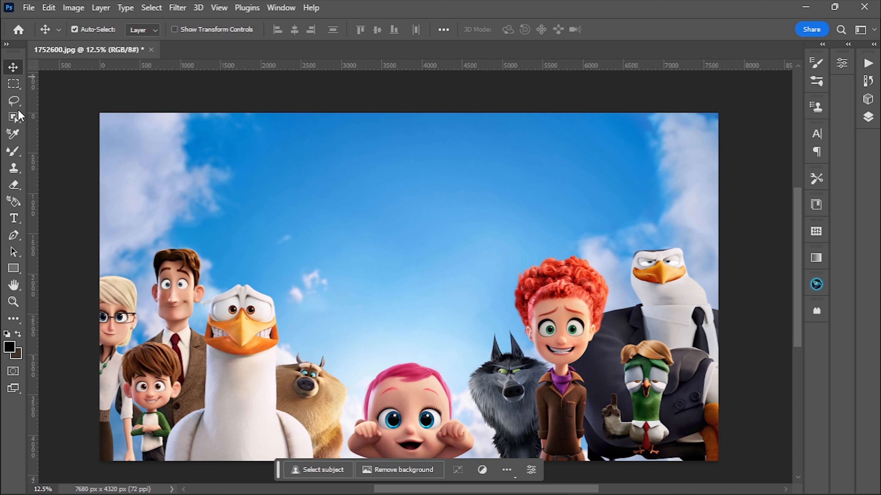
Step: Try to remove the pink-haired baby using the Remove tool with brush size 401
{"action": "left_click", "coordinate": [12, 320]}
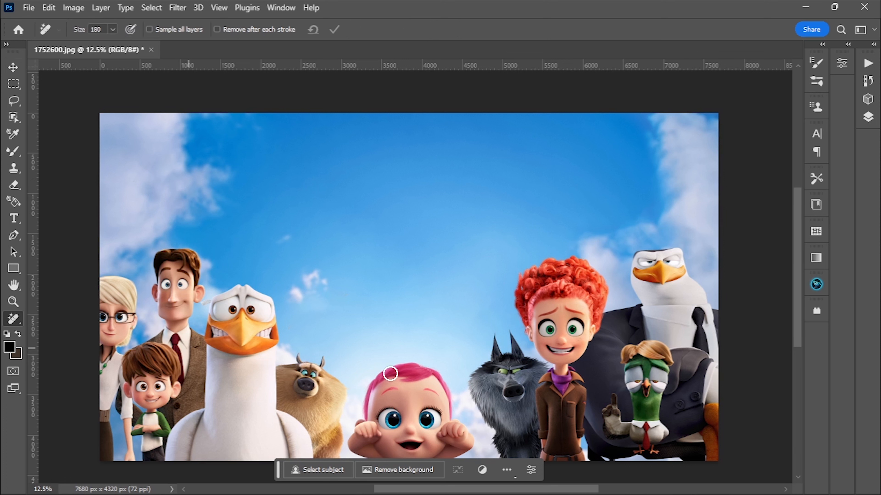
{"action": "left_click", "coordinate": [113, 30]}
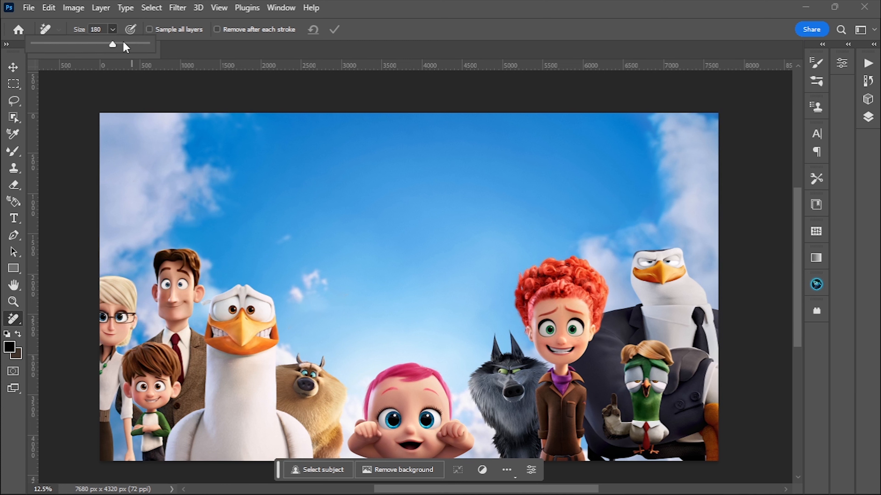
{"action": "left_click", "coordinate": [129, 44]}
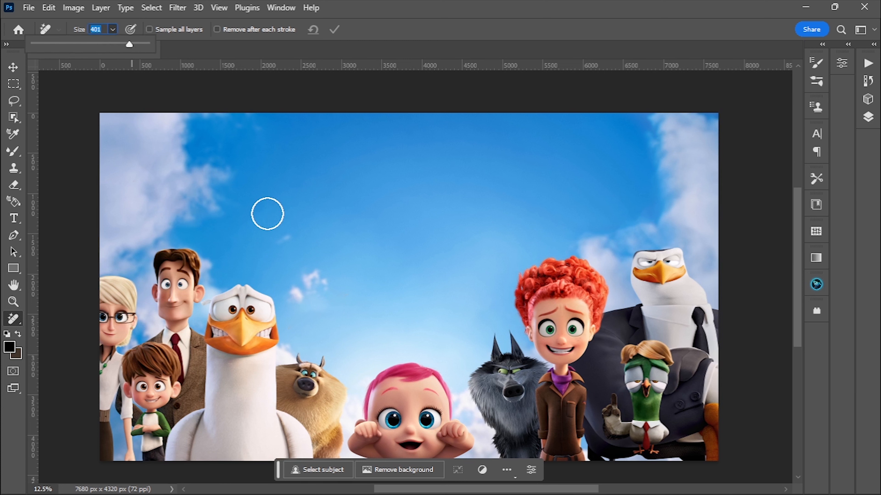
{"action": "left_click", "coordinate": [361, 441]}
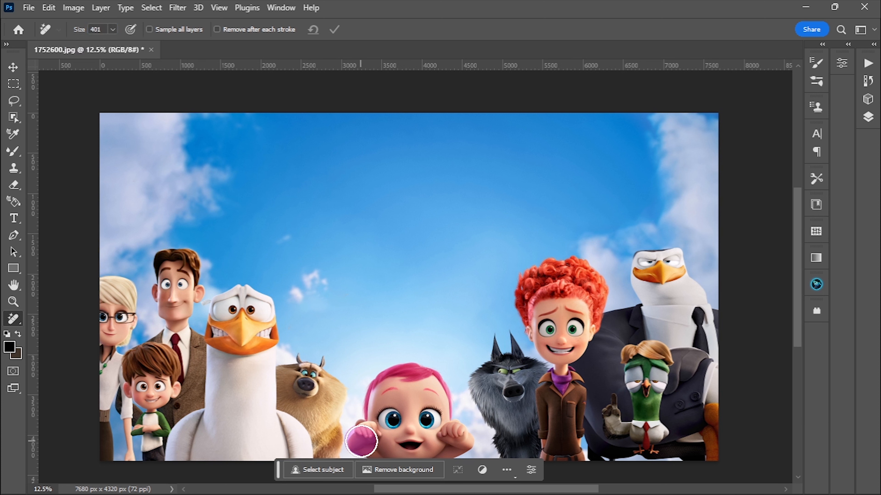
{"action": "mouse_move", "coordinate": [361, 441]}
{"action": "left_mouse_down"}
{"action": "mouse_move", "coordinate": [464, 444]}
{"action": "mouse_move", "coordinate": [442, 427]}
{"action": "mouse_move", "coordinate": [433, 381]}
{"action": "mouse_move", "coordinate": [403, 373]}
{"action": "mouse_move", "coordinate": [380, 388]}
{"action": "mouse_move", "coordinate": [375, 425]}
{"action": "mouse_move", "coordinate": [390, 405]}
{"action": "mouse_move", "coordinate": [415, 421]}
{"action": "mouse_move", "coordinate": [401, 397]}
{"action": "mouse_move", "coordinate": [424, 416]}
{"action": "mouse_move", "coordinate": [425, 383]}
{"action": "mouse_move", "coordinate": [439, 426]}
{"action": "mouse_move", "coordinate": [435, 386]}
{"action": "mouse_move", "coordinate": [440, 426]}
{"action": "mouse_move", "coordinate": [412, 407]}
{"action": "mouse_move", "coordinate": [388, 415]}
{"action": "mouse_move", "coordinate": [364, 447]}
{"action": "mouse_move", "coordinate": [382, 436]}
{"action": "mouse_move", "coordinate": [400, 453]}
{"action": "mouse_move", "coordinate": [423, 444]}
{"action": "mouse_move", "coordinate": [436, 453]}
{"action": "mouse_move", "coordinate": [401, 393]}
{"action": "mouse_move", "coordinate": [387, 386]}
{"action": "mouse_move", "coordinate": [385, 421]}
{"action": "mouse_move", "coordinate": [397, 373]}
{"action": "left_mouse_up"}
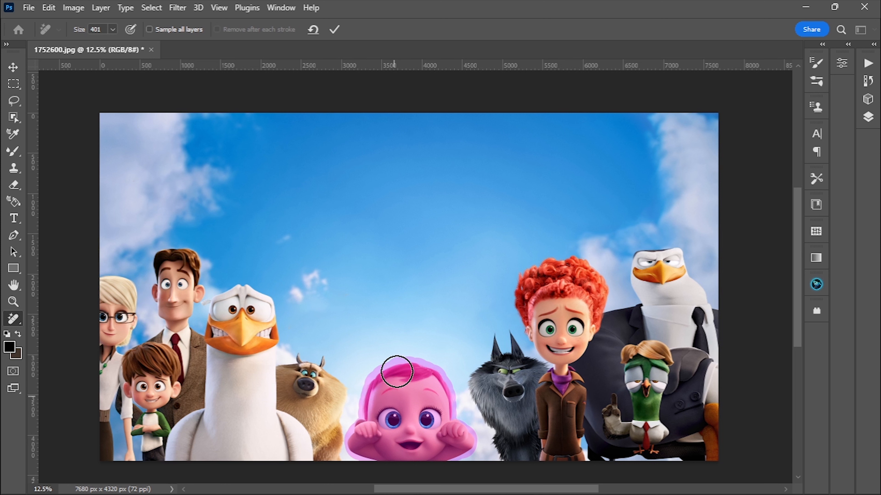
{"action": "left_click", "coordinate": [334, 29]}
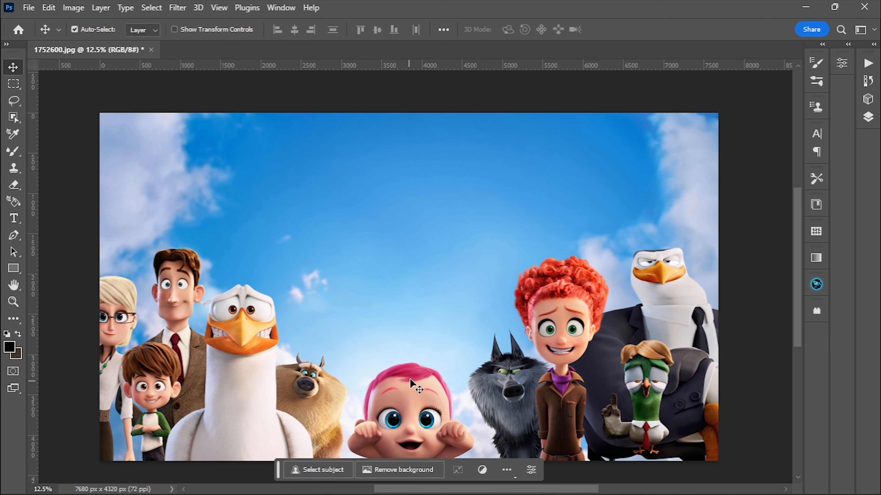
Step: Paint the Remove tool over the baby's whole head and hands with brush size 401
{"action": "key", "text": "j"}
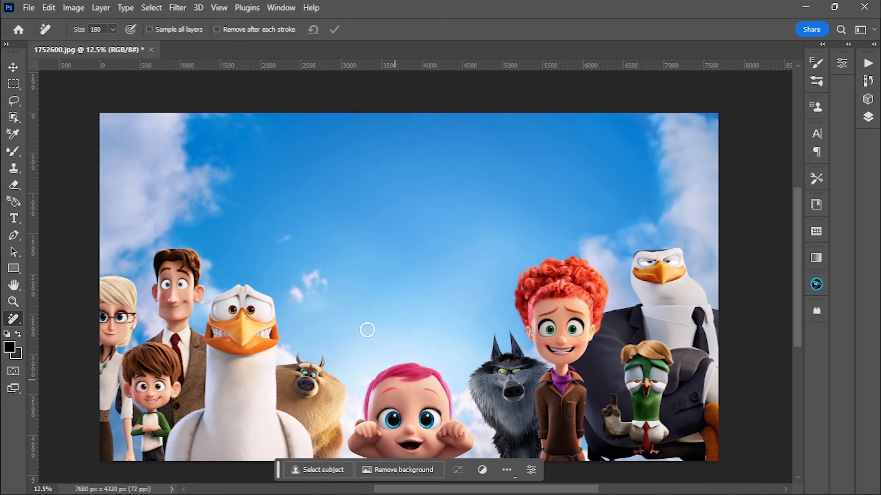
{"action": "mouse_move", "coordinate": [357, 447]}
{"action": "left_mouse_down"}
{"action": "mouse_move", "coordinate": [464, 444]}
{"action": "mouse_move", "coordinate": [409, 372]}
{"action": "mouse_move", "coordinate": [375, 423]}
{"action": "mouse_move", "coordinate": [439, 406]}
{"action": "mouse_move", "coordinate": [399, 407]}
{"action": "mouse_move", "coordinate": [415, 447]}
{"action": "left_mouse_up"}
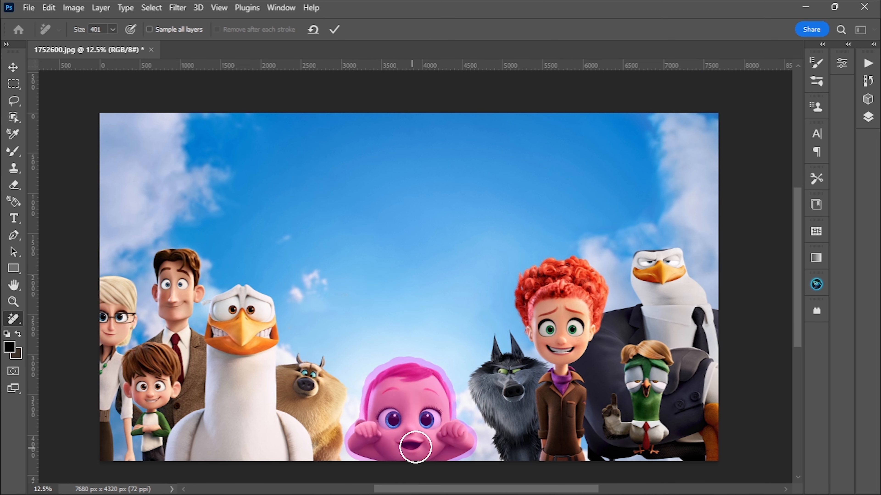